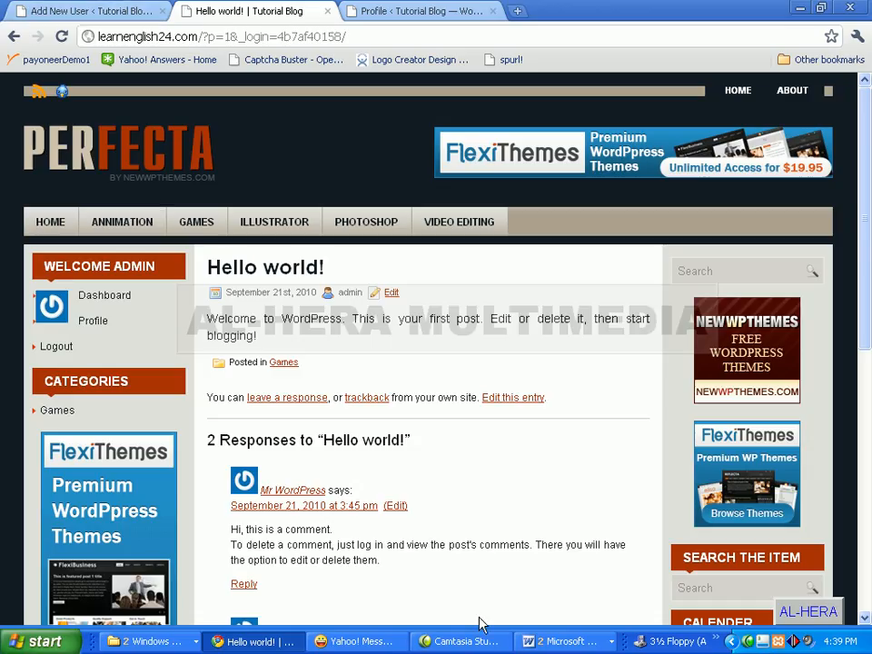
Check the "online user count" requirement in the Special project plan Word document and return to the blog in the browser.
left_click(561, 643)
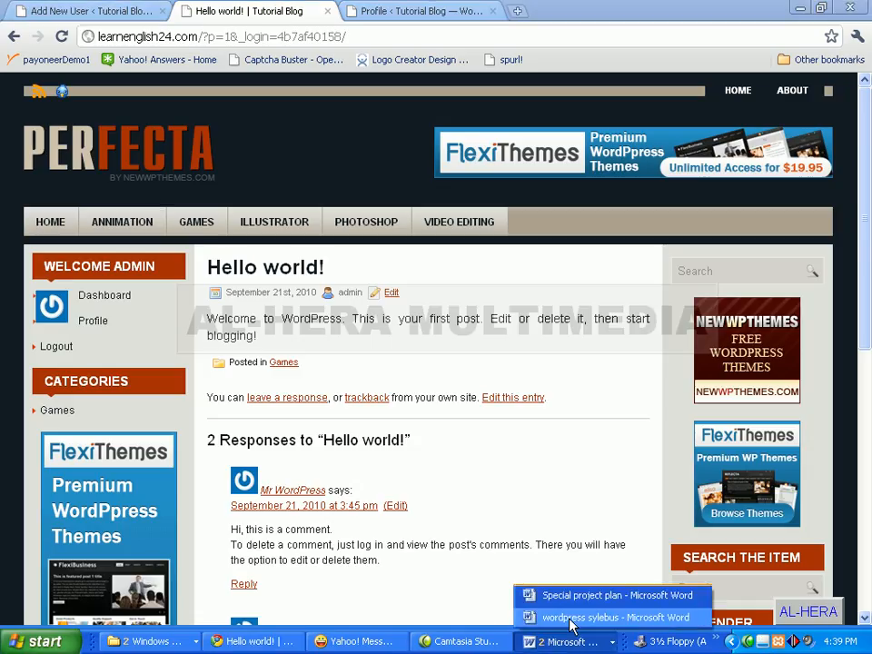
left_click(564, 596)
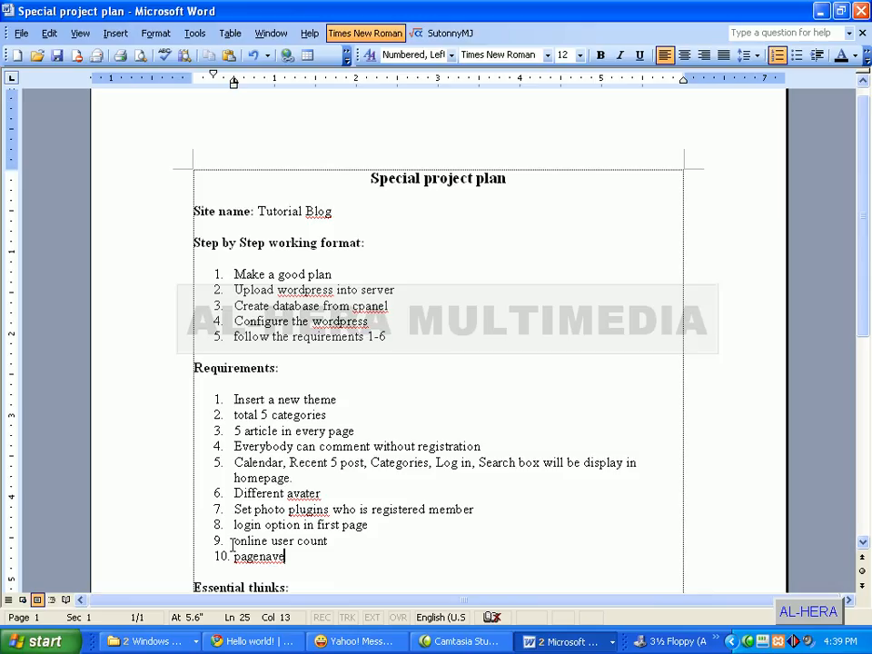
left_click_drag(234, 542, 390, 550)
left_click(390, 543)
left_click(818, 12)
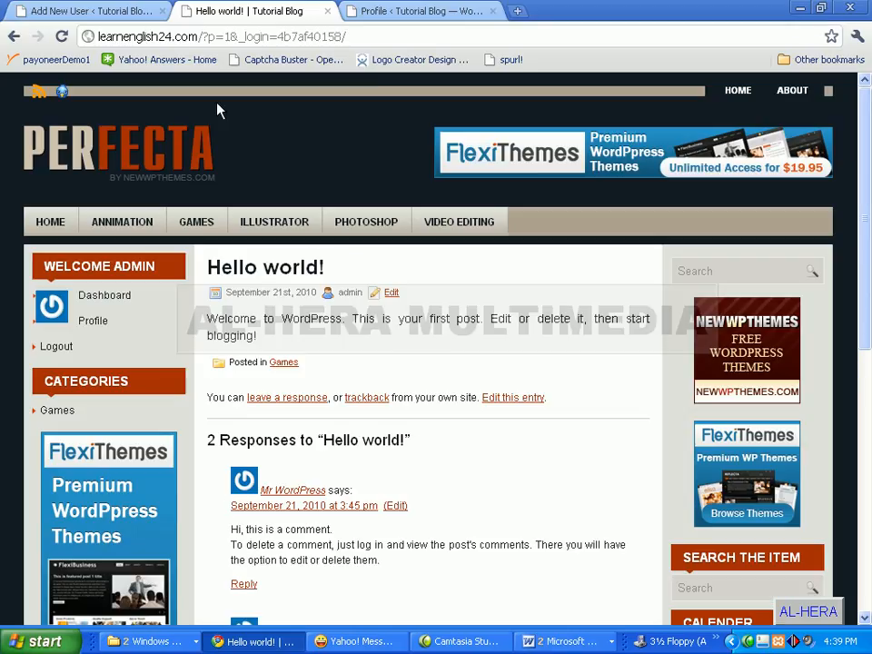
Open the WordPress admin page for installing a plugin from an uploaded .zip file.
left_click(75, 11)
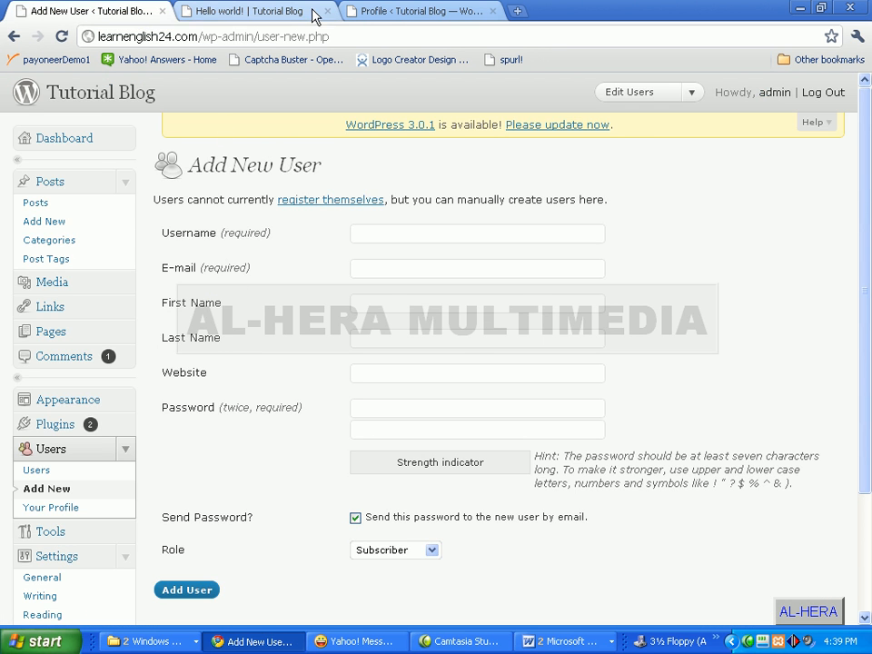
left_click(380, 14)
scroll(130, 194, "up", 3)
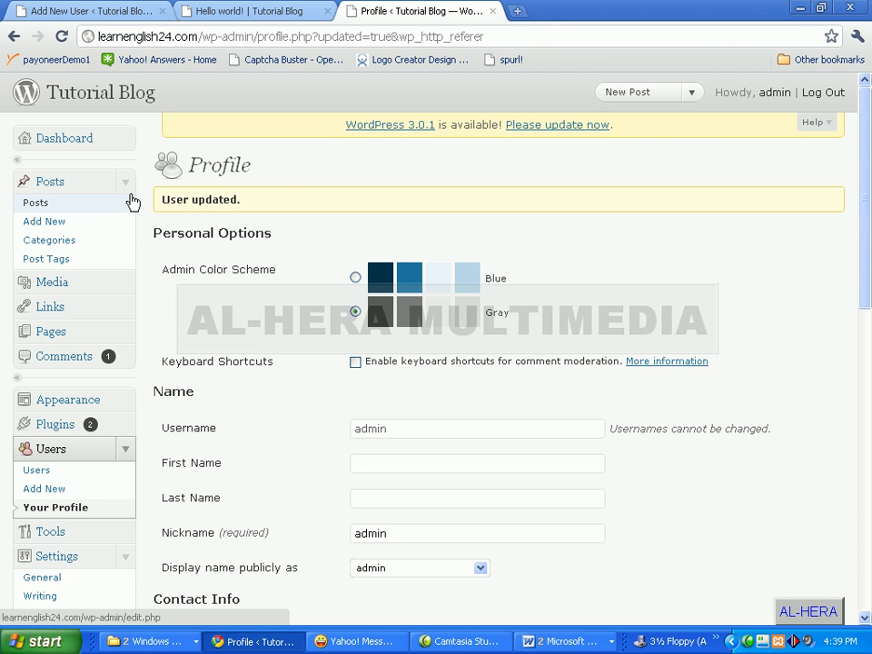
left_click(103, 19)
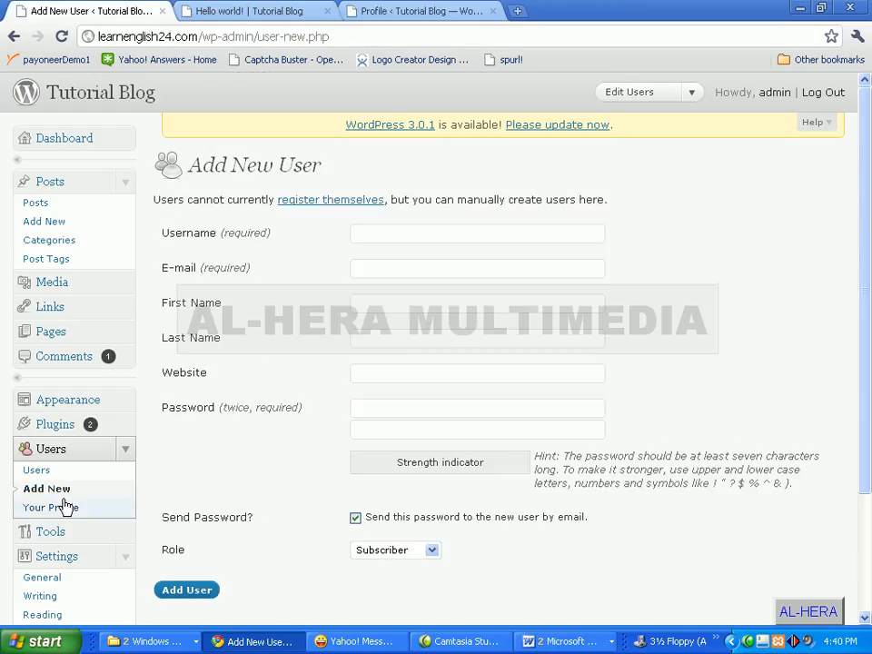
scroll(66, 504, "down", 3)
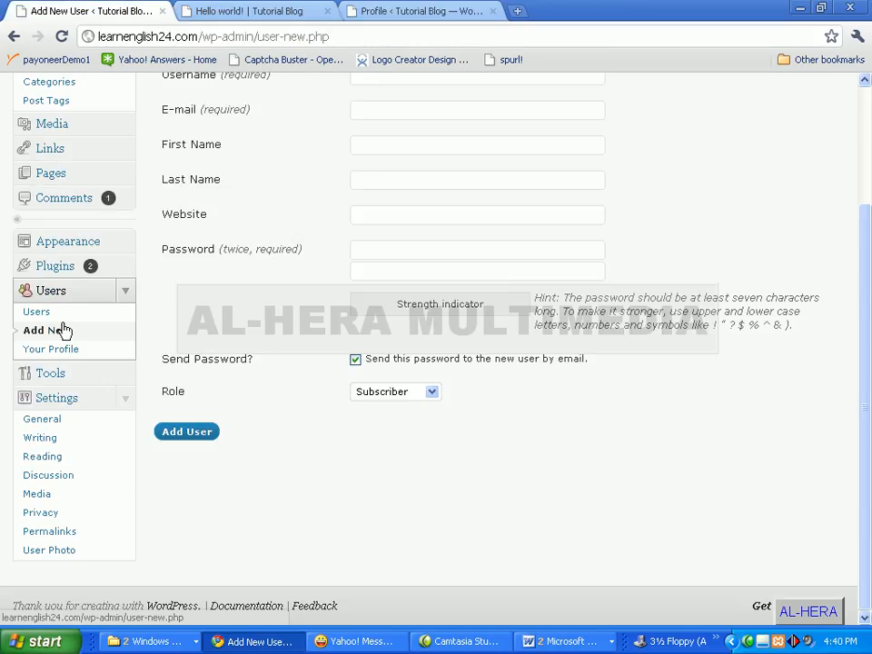
left_click(55, 266)
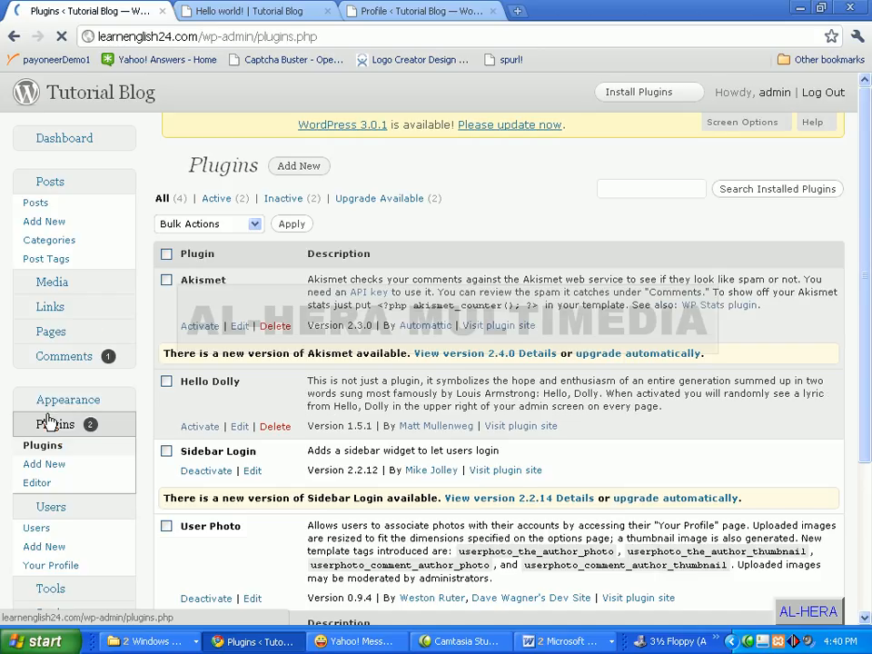
left_click(55, 467)
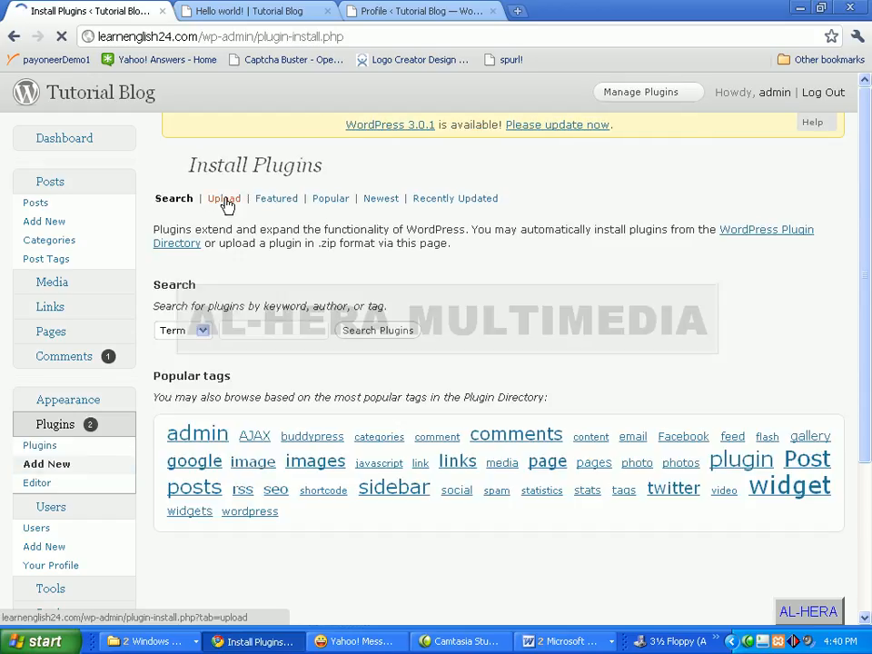
left_click(224, 199)
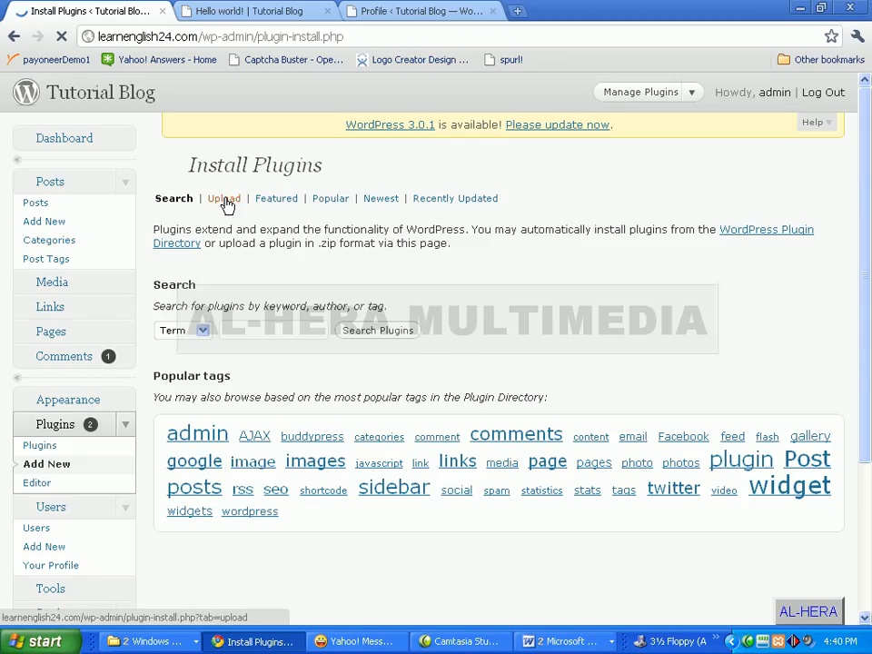
left_click(226, 203)
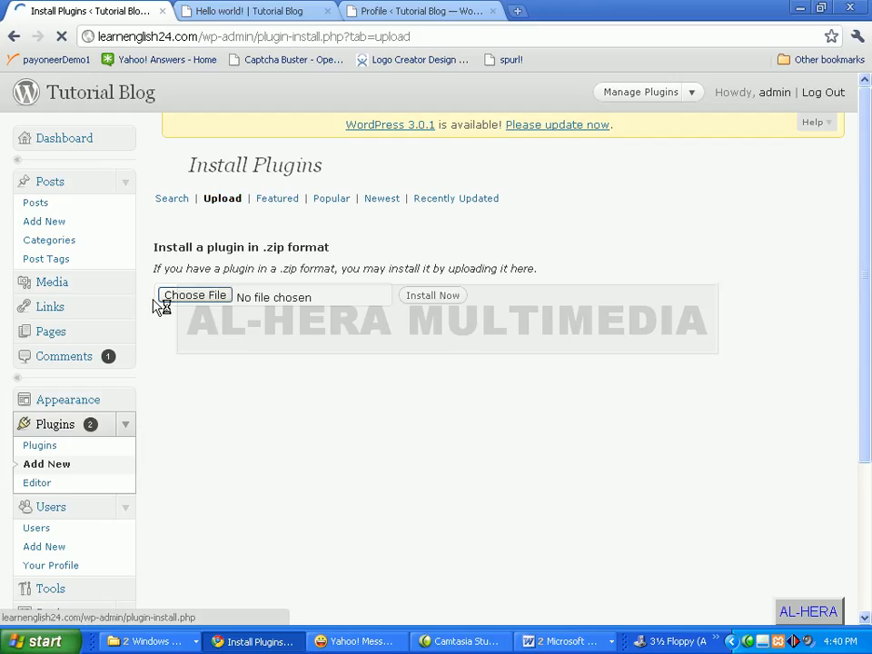
Choose the plugin archive wp-useronline.2.50 from the wordpress "source file" folder on the GAME (E:) drive for upload.
left_click(169, 301)
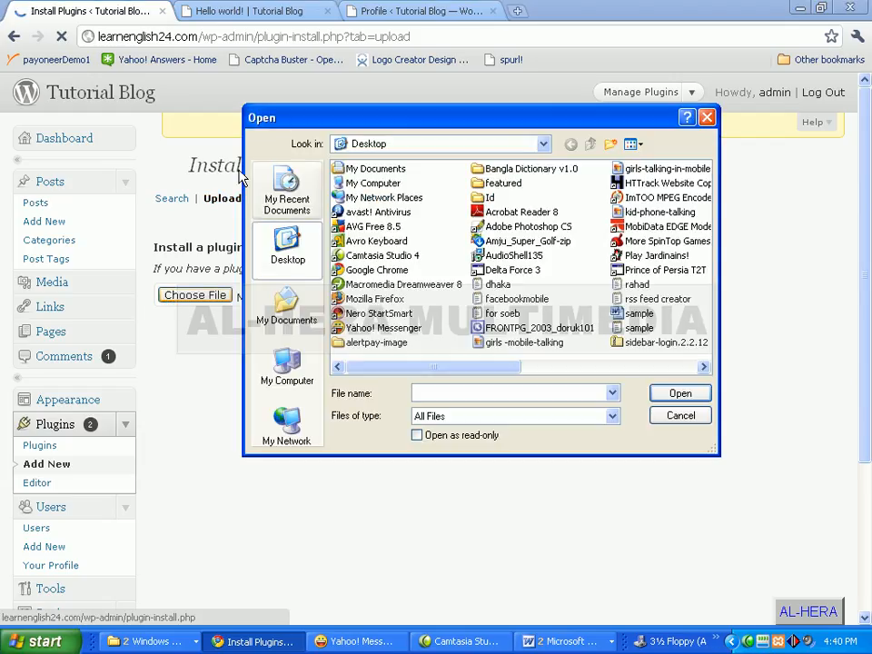
left_click_drag(484, 125, 425, 158)
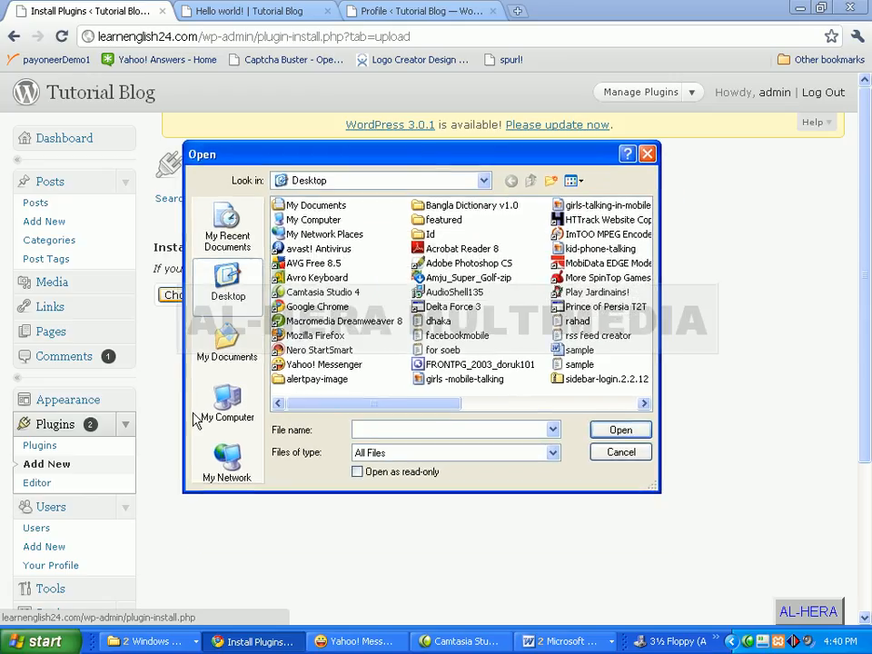
left_click(227, 409)
double_click(309, 250)
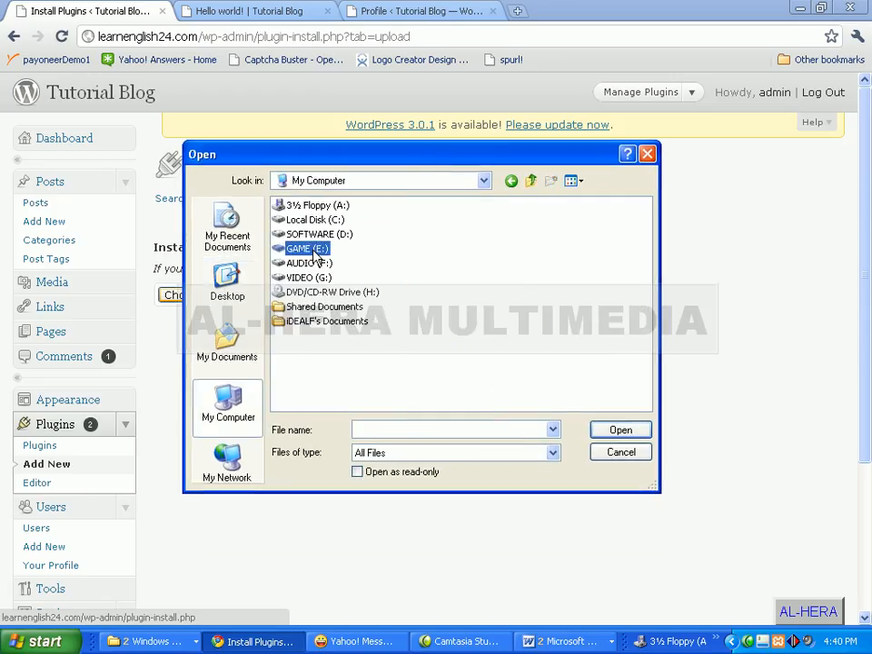
left_click(482, 263)
double_click(484, 264)
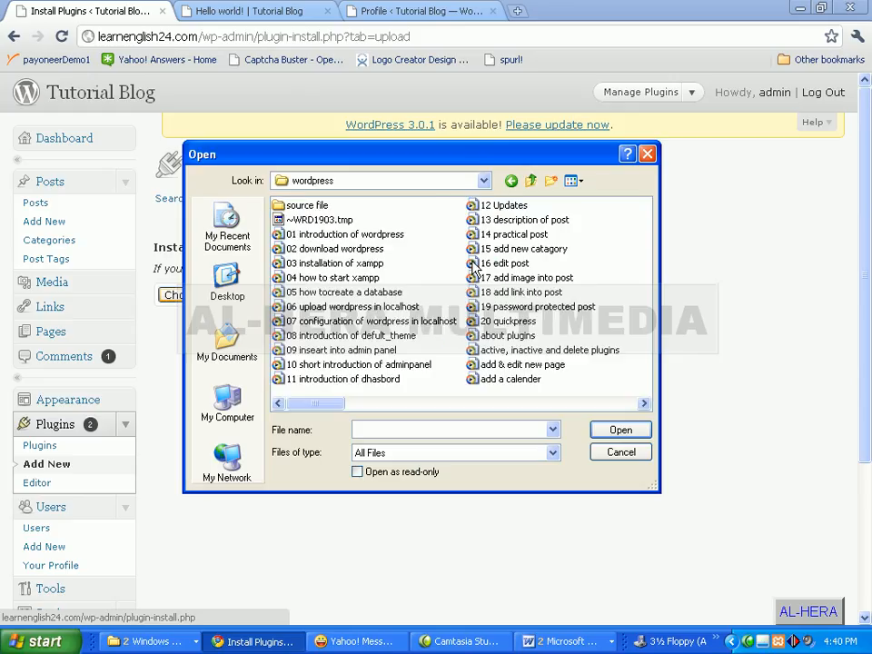
double_click(304, 205)
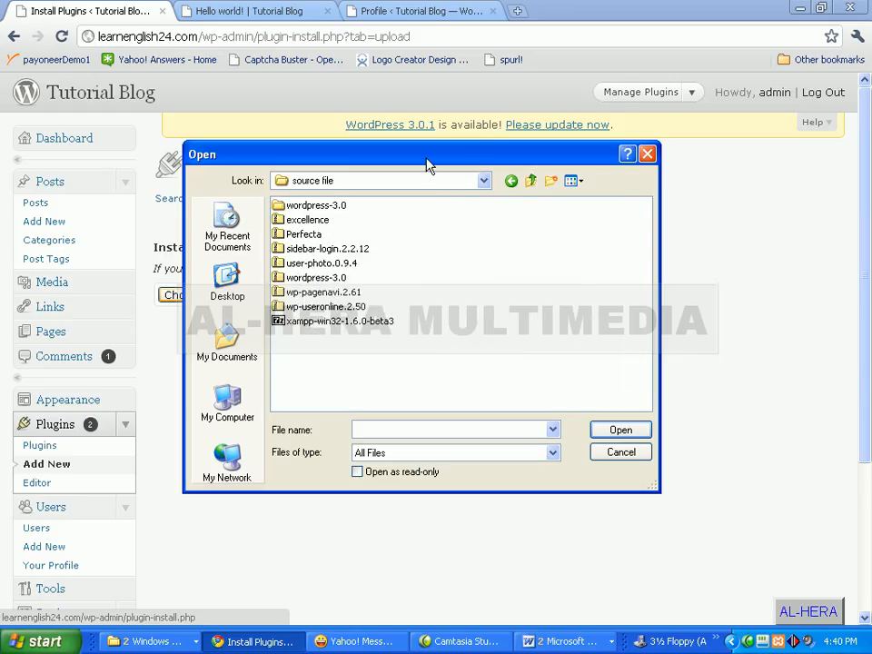
left_click_drag(428, 166, 423, 91)
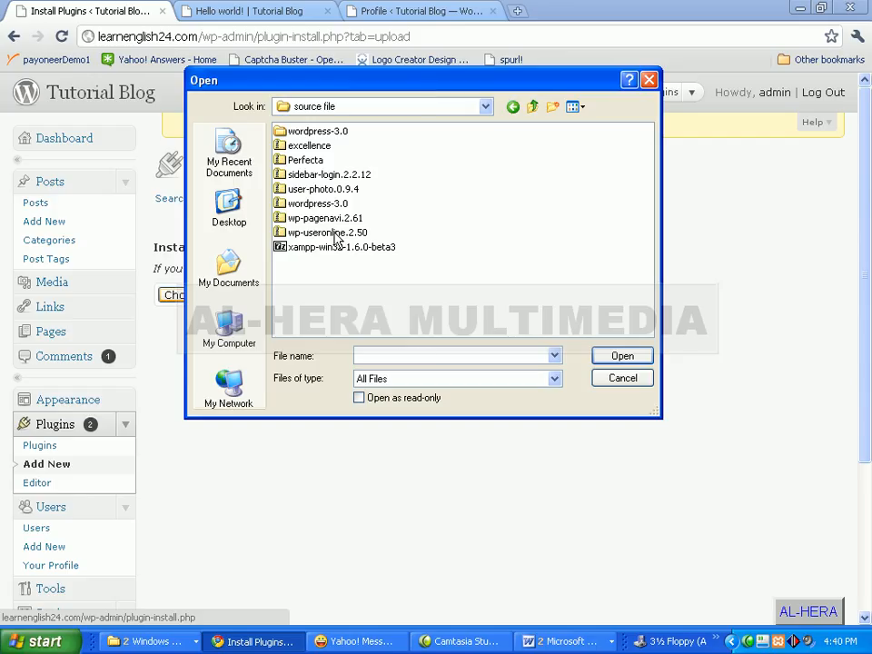
left_click(338, 235)
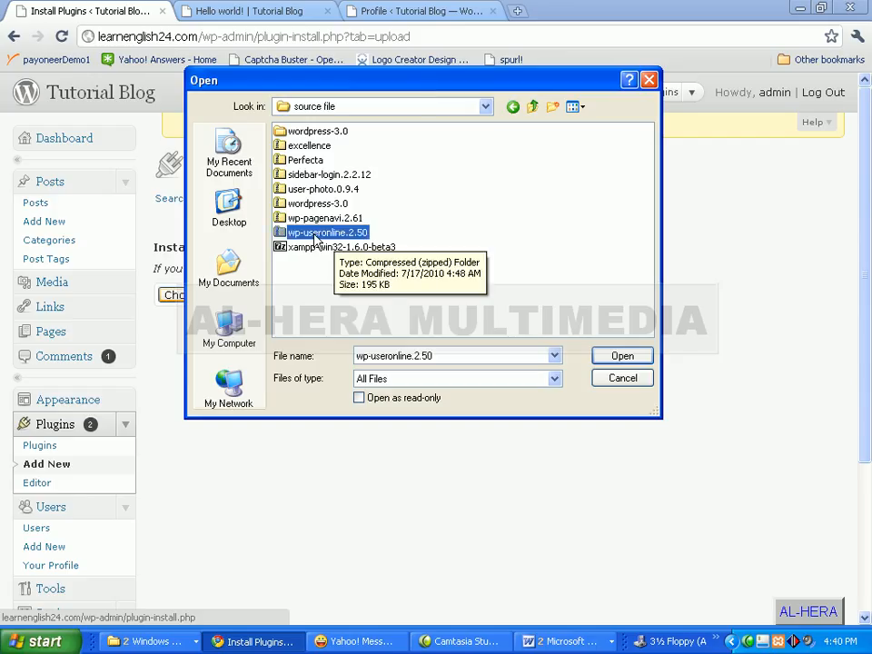
left_click(622, 355)
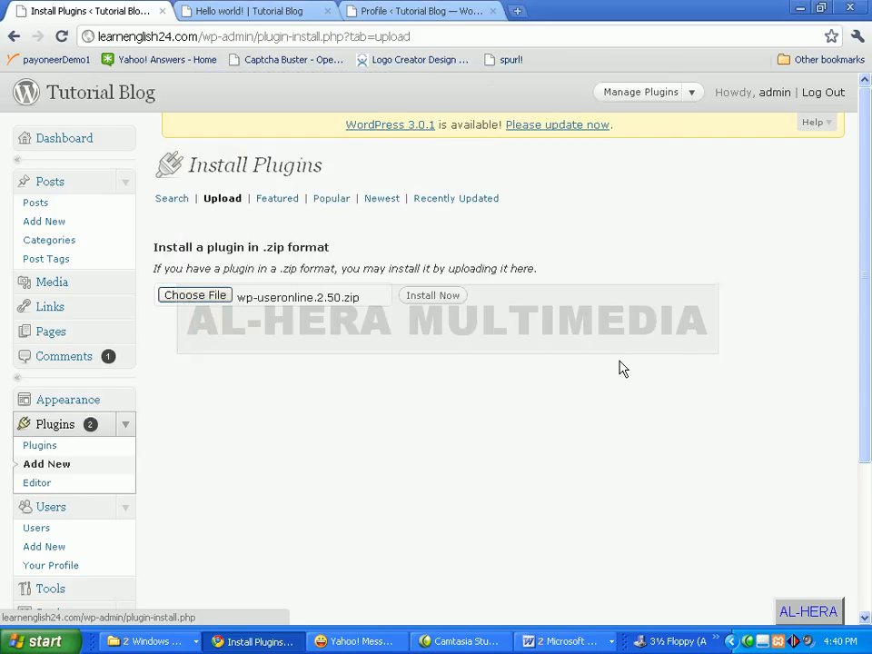
Install the chosen wp-useronline.2.50.zip plugin and activate it.
scroll(417, 261, "down", 3)
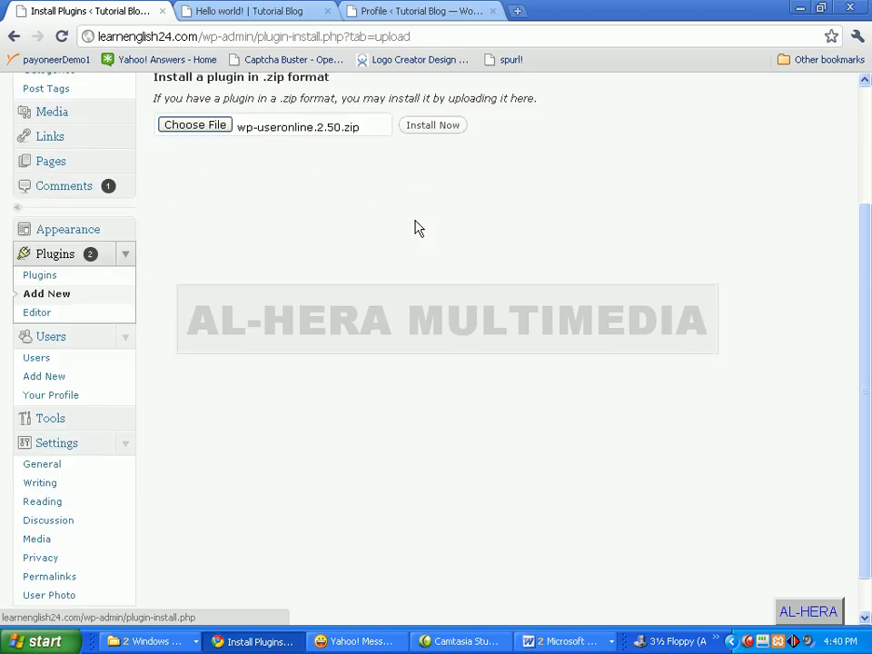
left_click(435, 131)
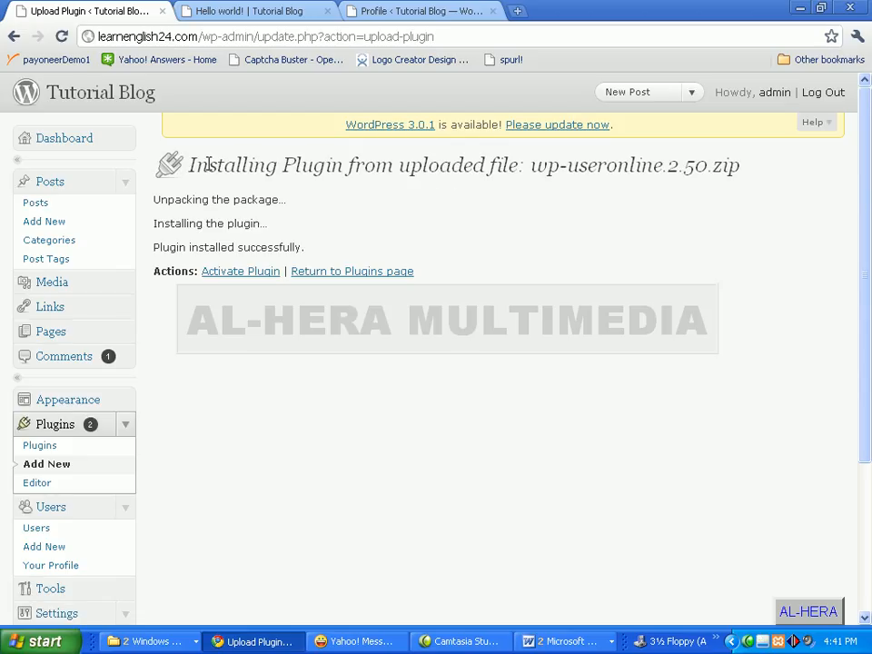
left_click_drag(208, 165, 356, 164)
left_click(381, 160)
left_click(229, 274)
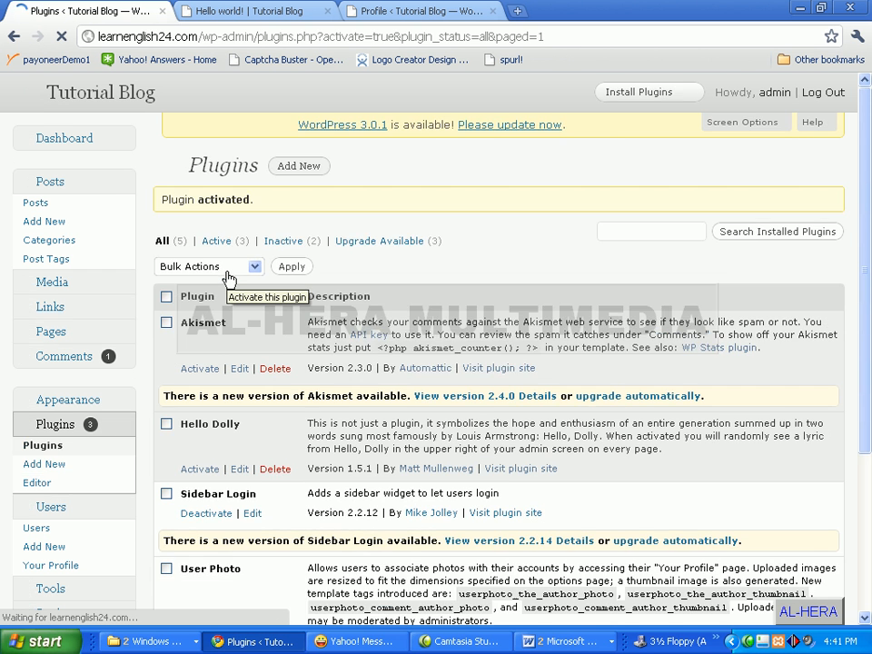
Examine the WP-UserOnline entry and its description in the list of installed plugins.
scroll(287, 467, "down", 1)
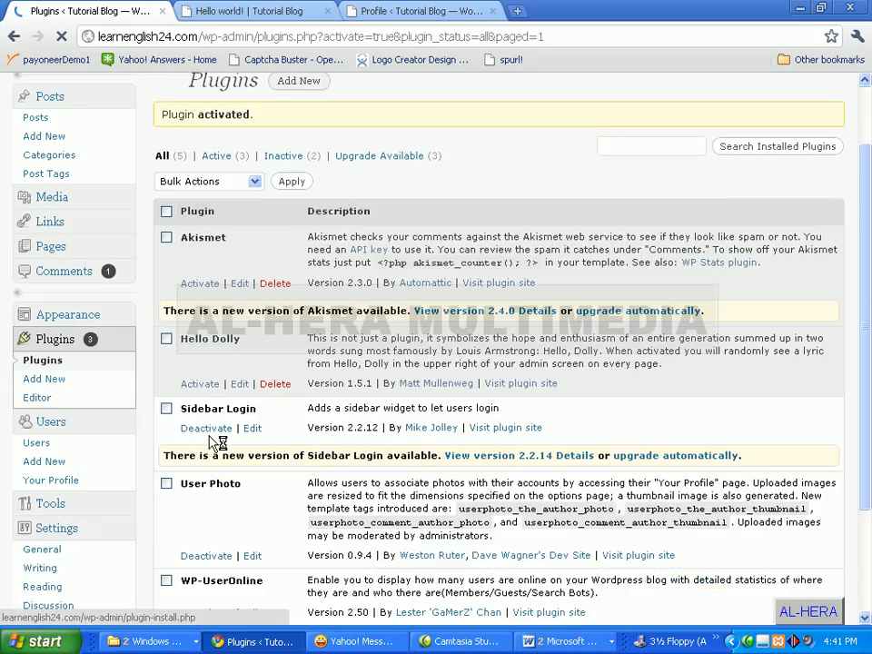
scroll(250, 454, "down", 1)
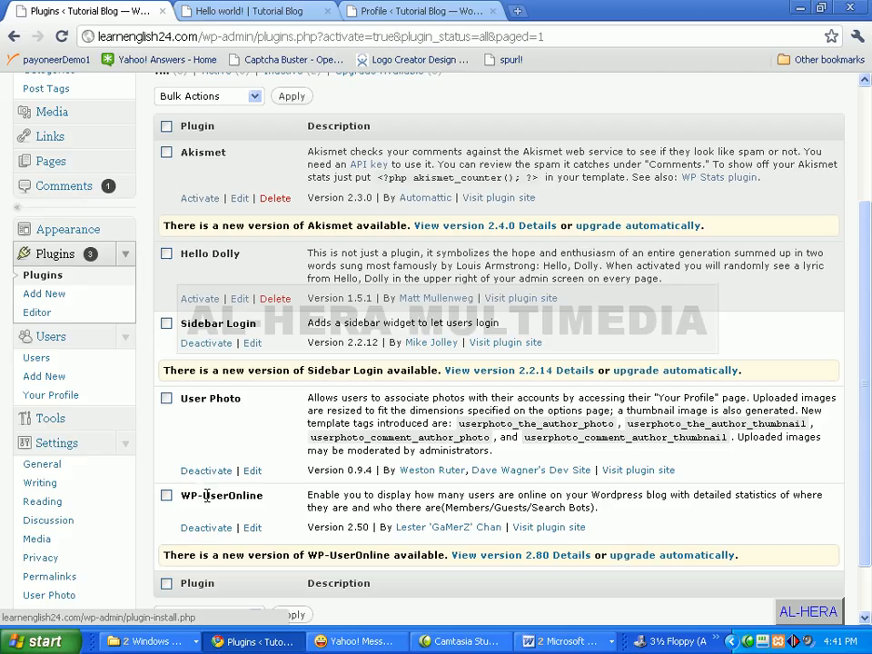
left_click_drag(207, 495, 264, 496)
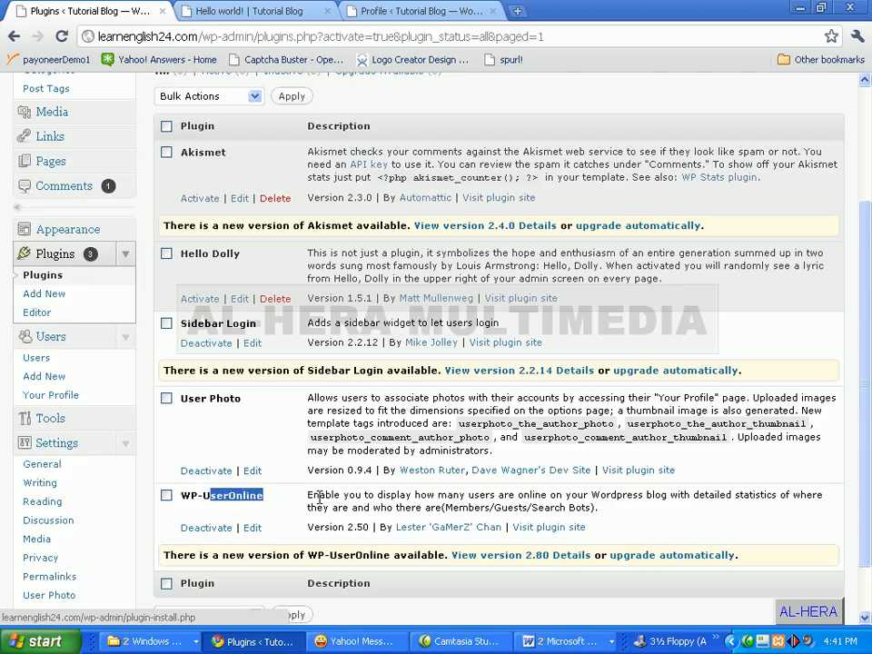
left_click_drag(320, 495, 743, 493)
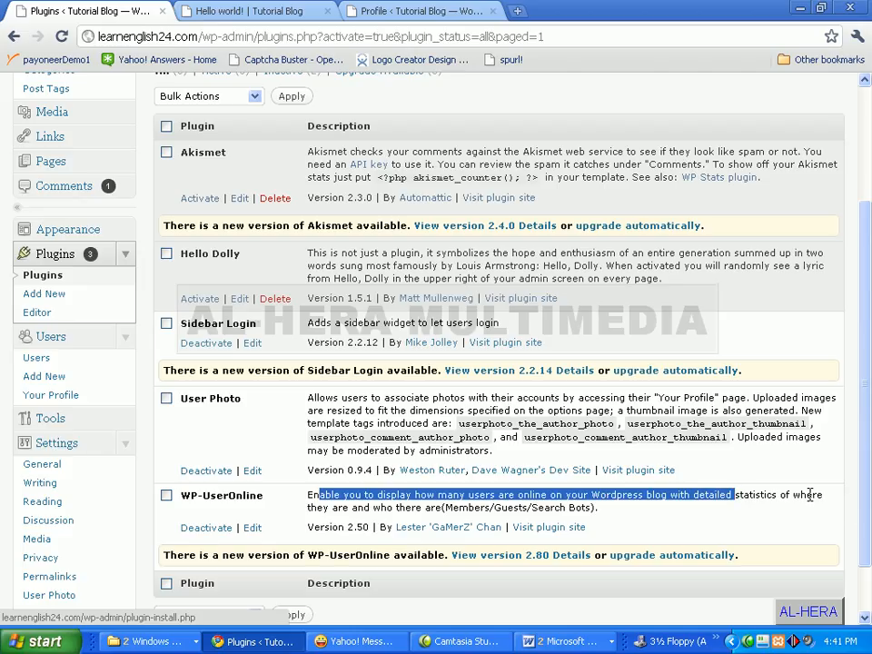
left_click_drag(320, 511, 636, 506)
left_click(623, 497)
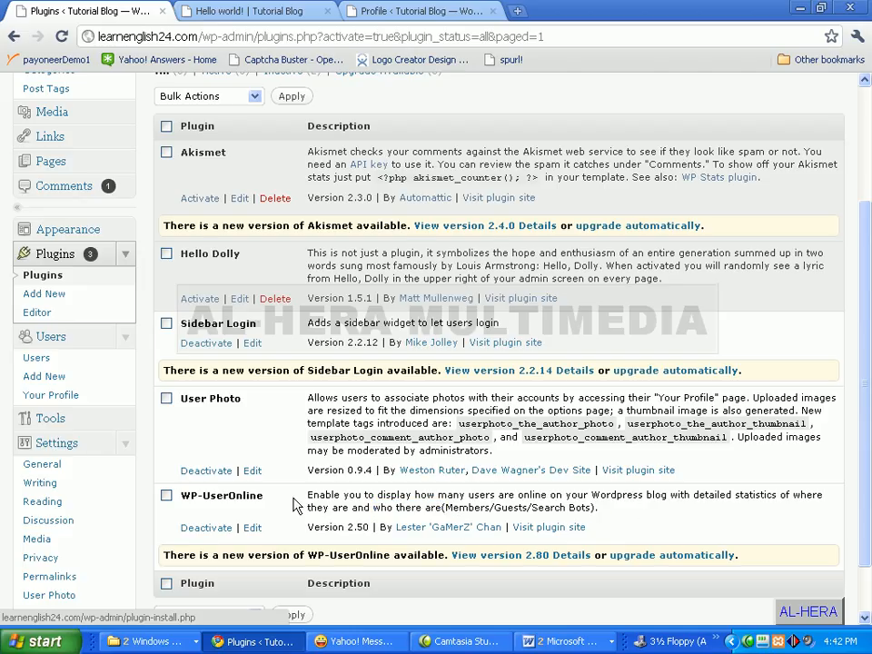
left_click_drag(181, 495, 263, 496)
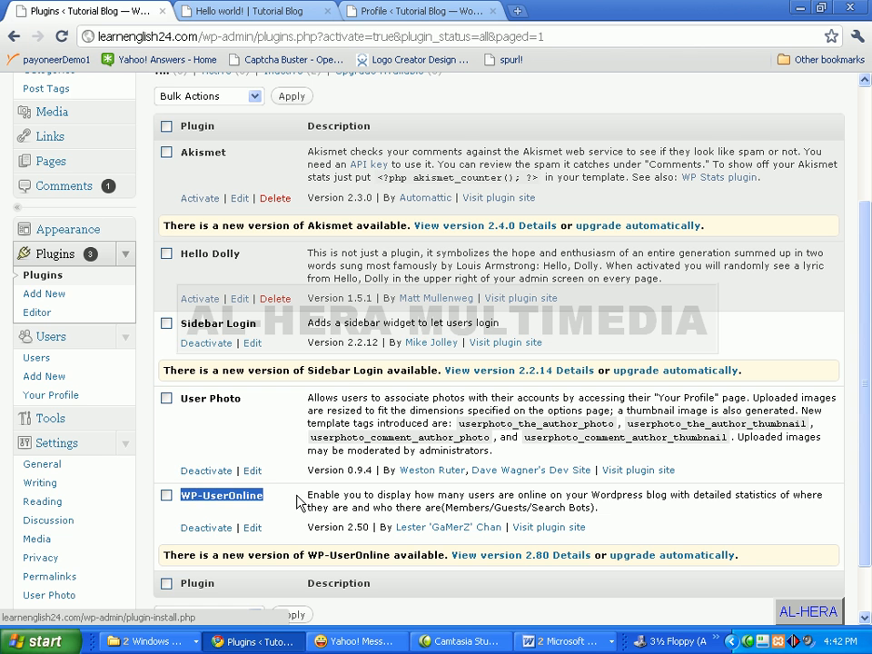
Reload the blog's "Hello world!" post page and return to the WordPress admin.
left_click(186, 12)
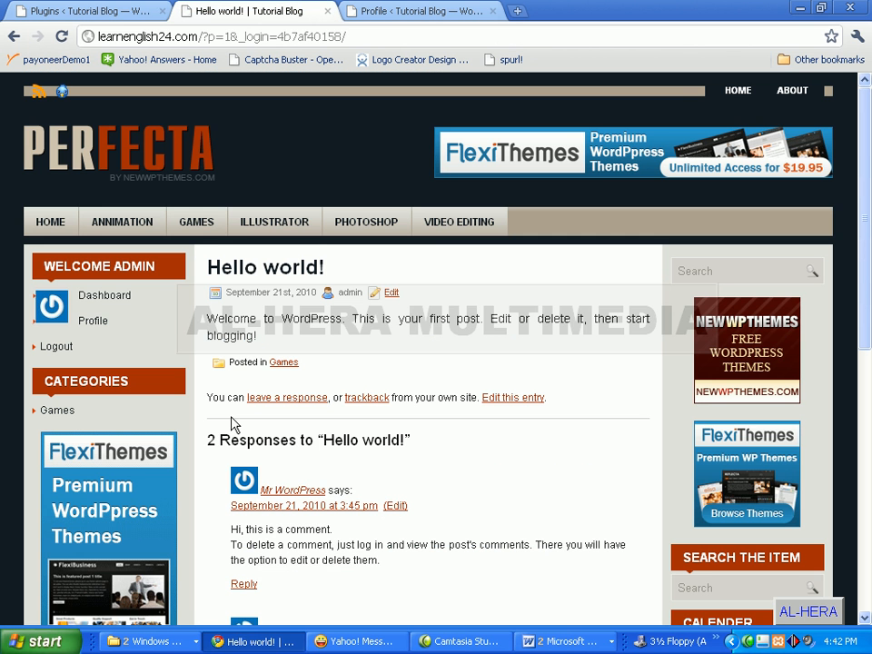
left_click(62, 36)
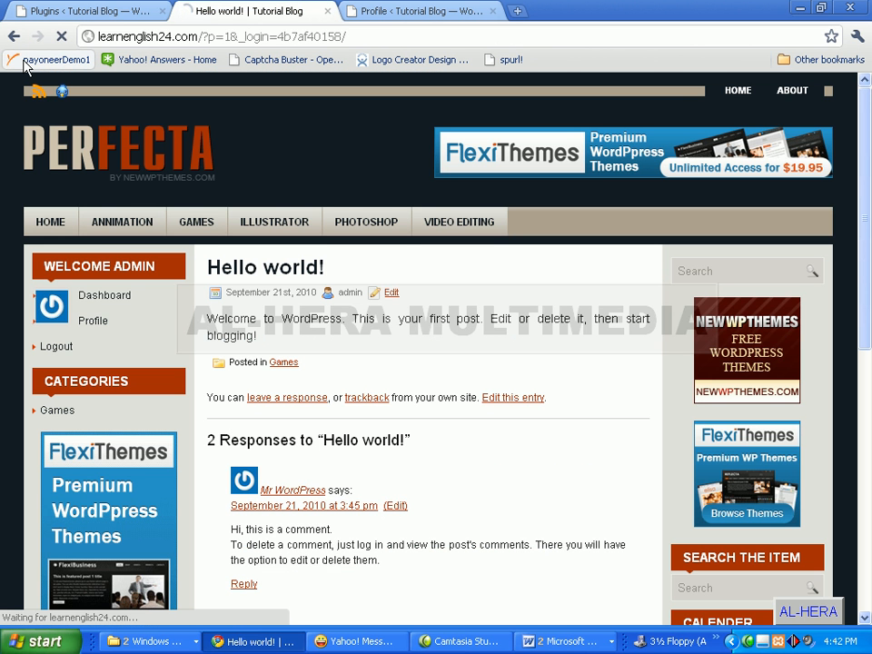
left_click(96, 15)
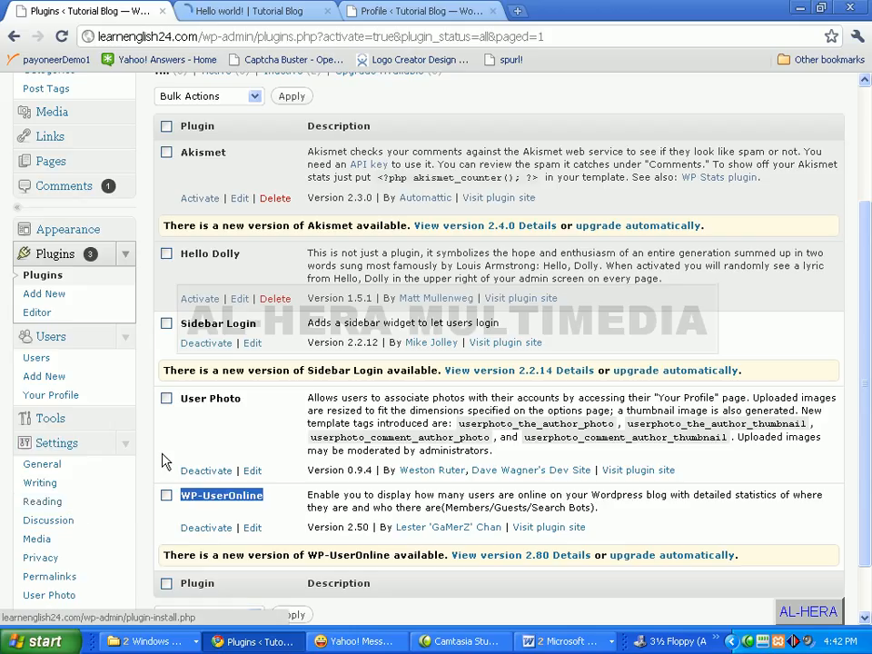
Open the Widgets page under the theme settings and locate the UserOnline widget among the available widgets.
left_click(69, 232)
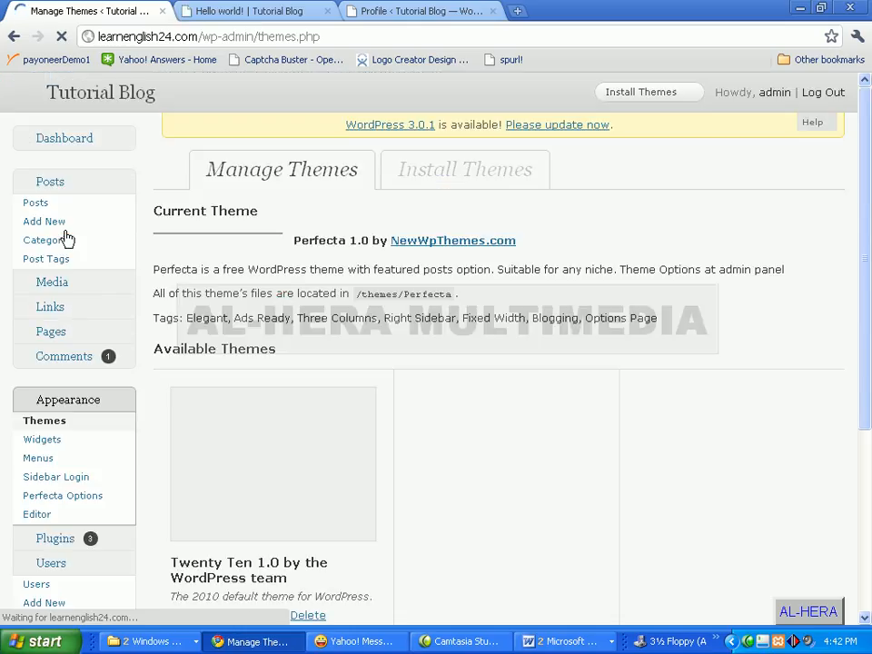
left_click(55, 445)
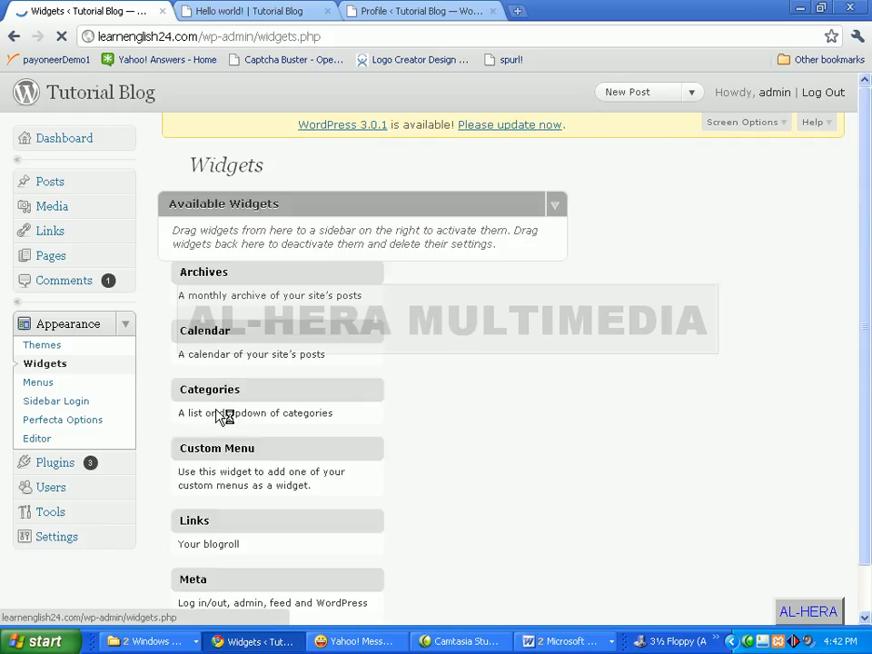
scroll(241, 415, "down", 5)
scroll(241, 418, "down", 5)
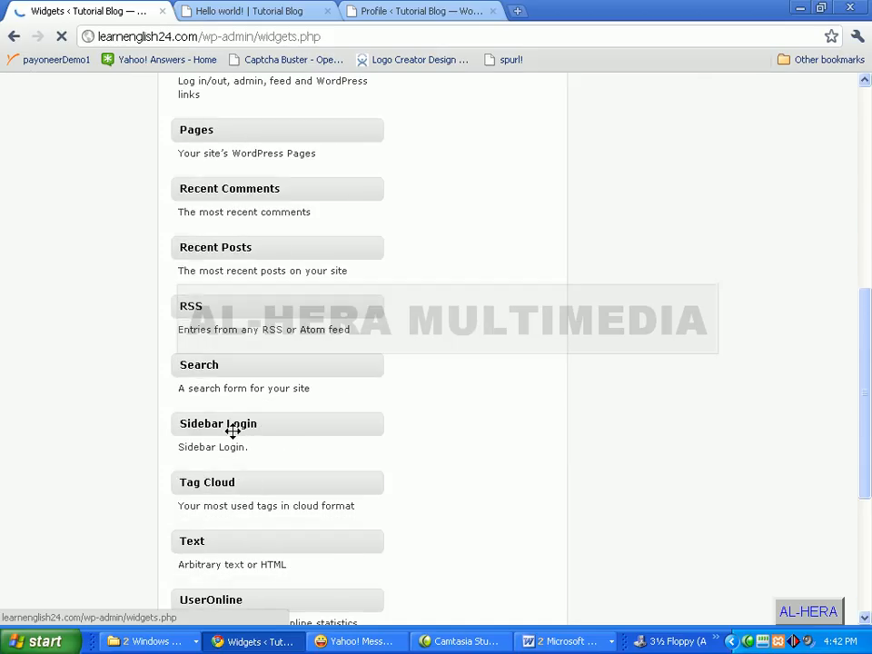
scroll(232, 438, "down", 2)
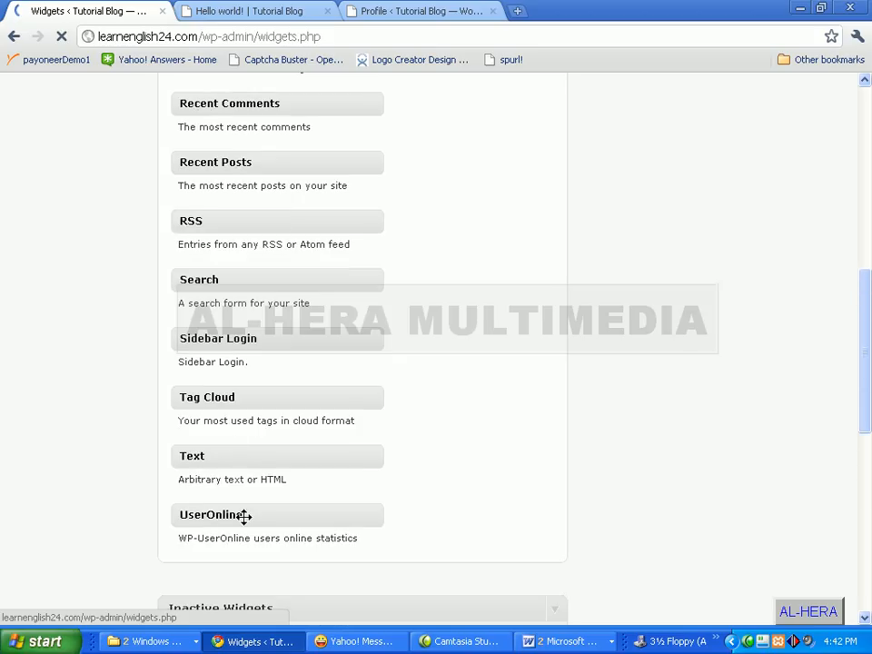
Add the UserOnline widget to the Left Sidebar below Categories and reload the blog's "Hello world!" post page.
left_click_drag(245, 516, 685, 322)
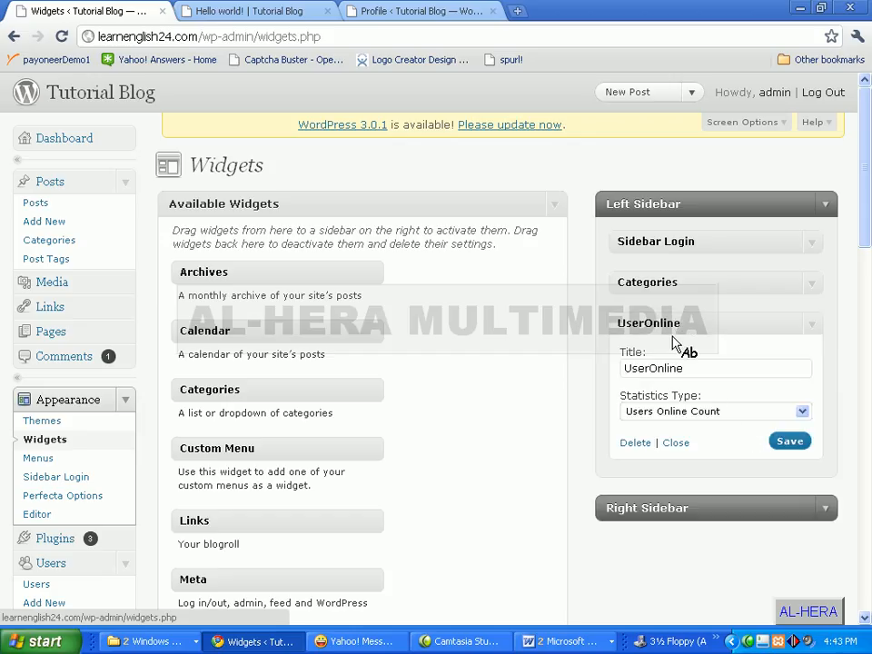
left_click(255, 10)
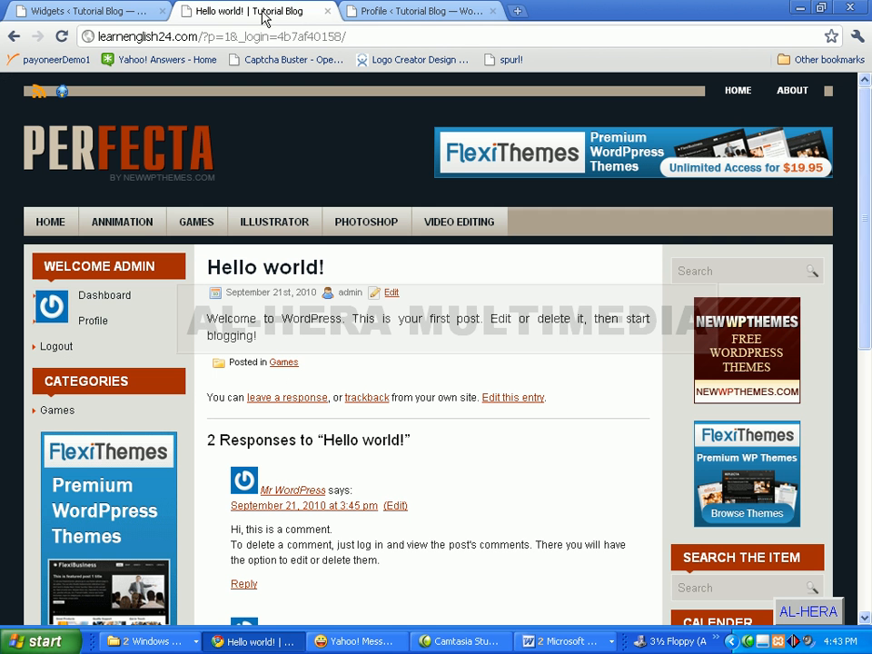
left_click(60, 37)
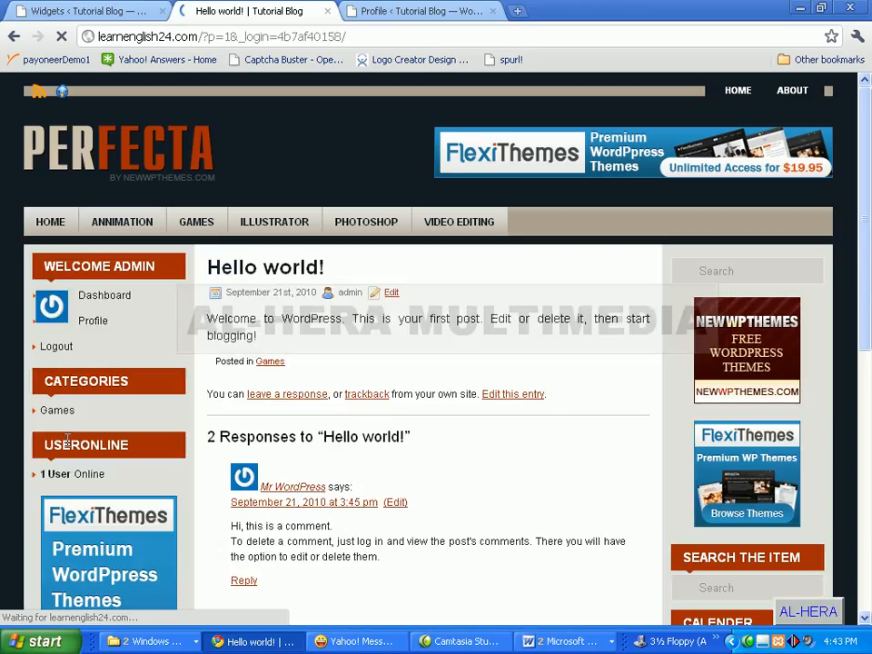
Examine the UserOnline section under Categories in the sidebar of the "Hello world!" post page.
left_click_drag(45, 445, 129, 445)
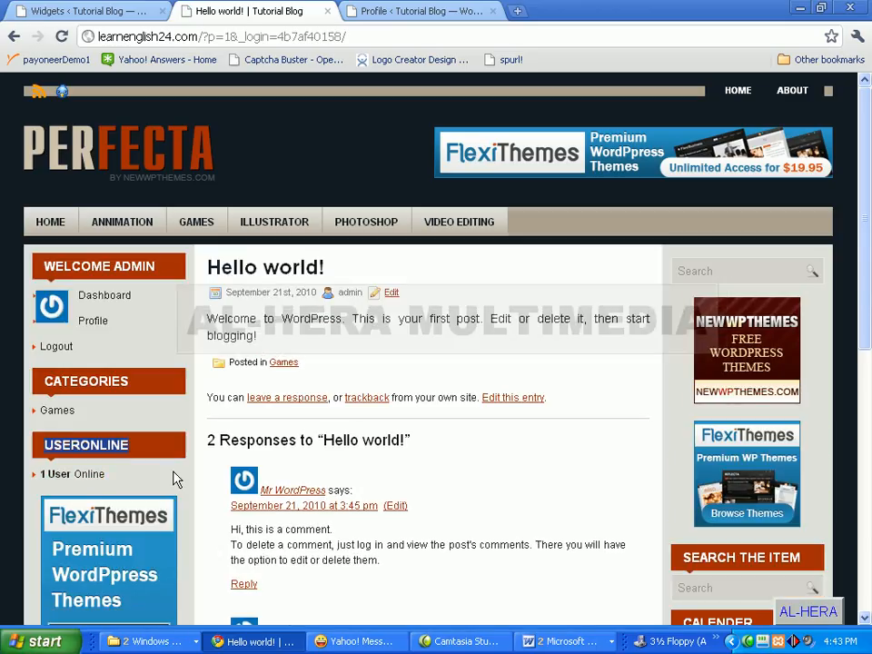
left_click(137, 452)
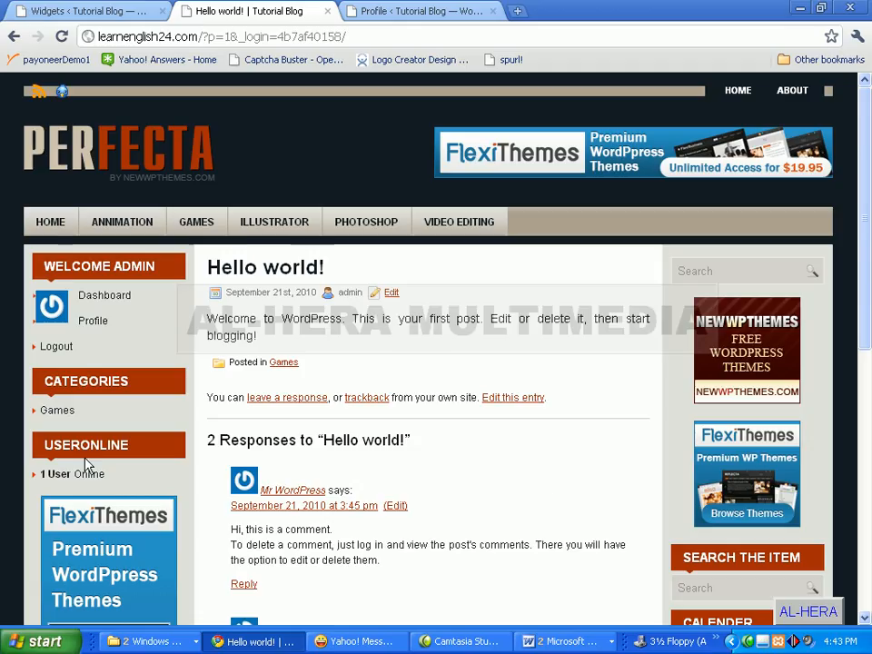
left_click(151, 386)
scroll(498, 462, "down", 2)
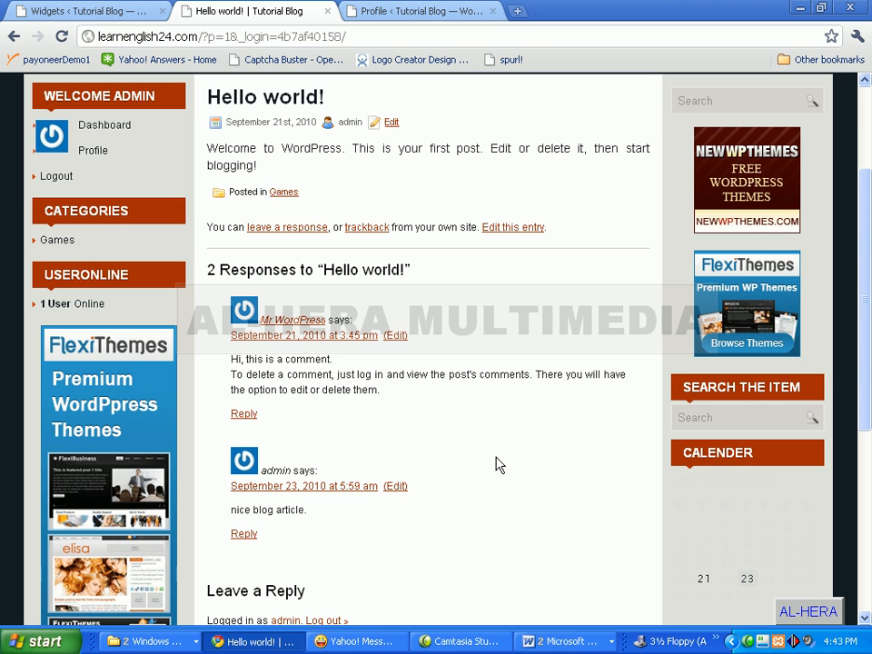